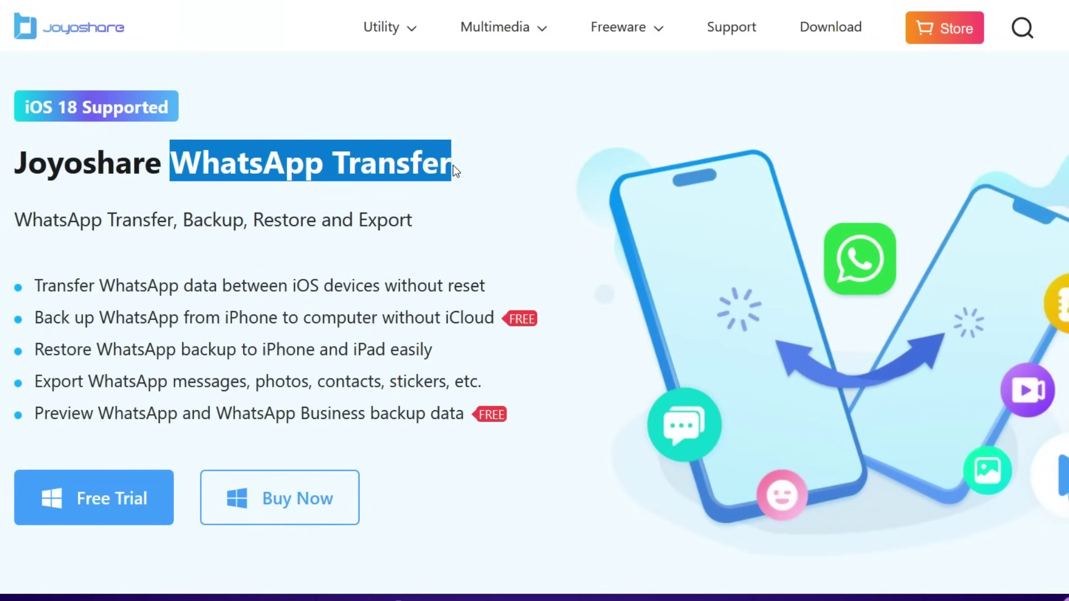
- Highlight the WhatsApp Transfer subtitle and feature bullets: iOS transfer, backup, export types, Business data
click(450, 211)
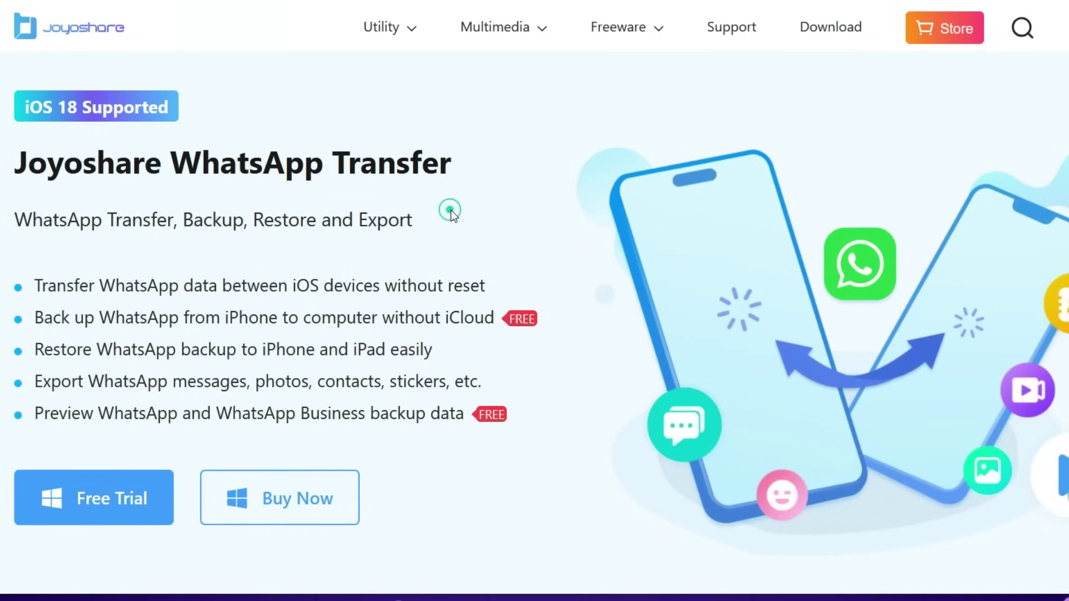
drag(107, 221, 397, 223)
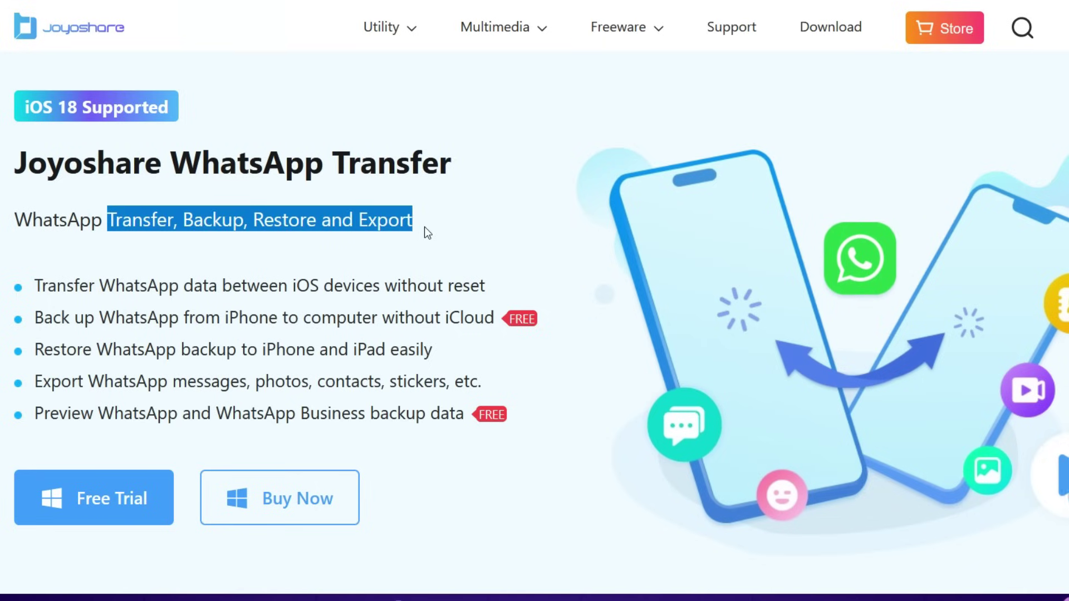
drag(222, 287, 378, 294)
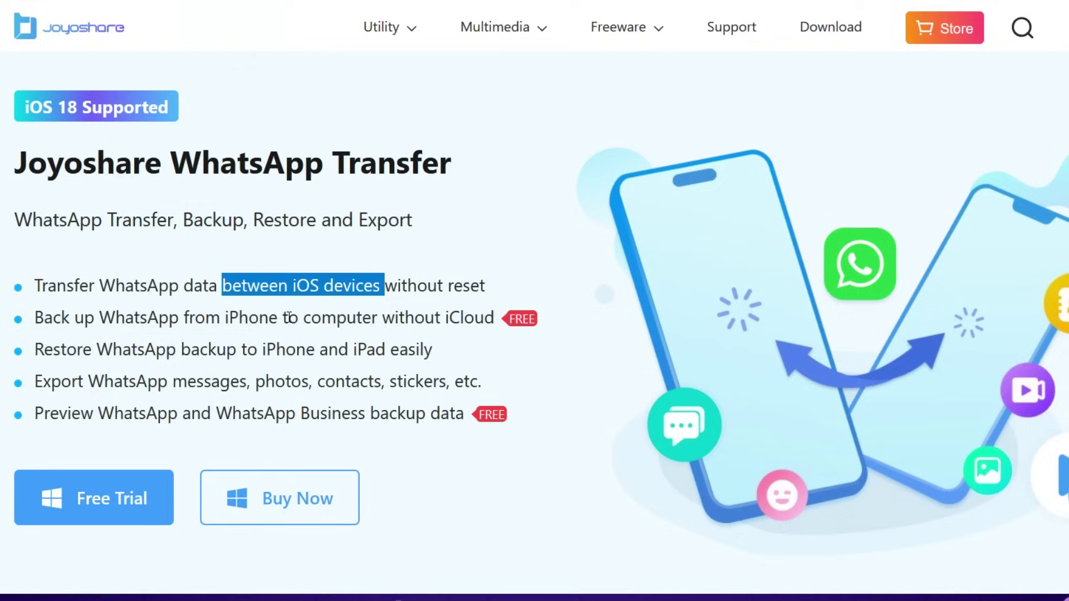
drag(223, 318, 511, 319)
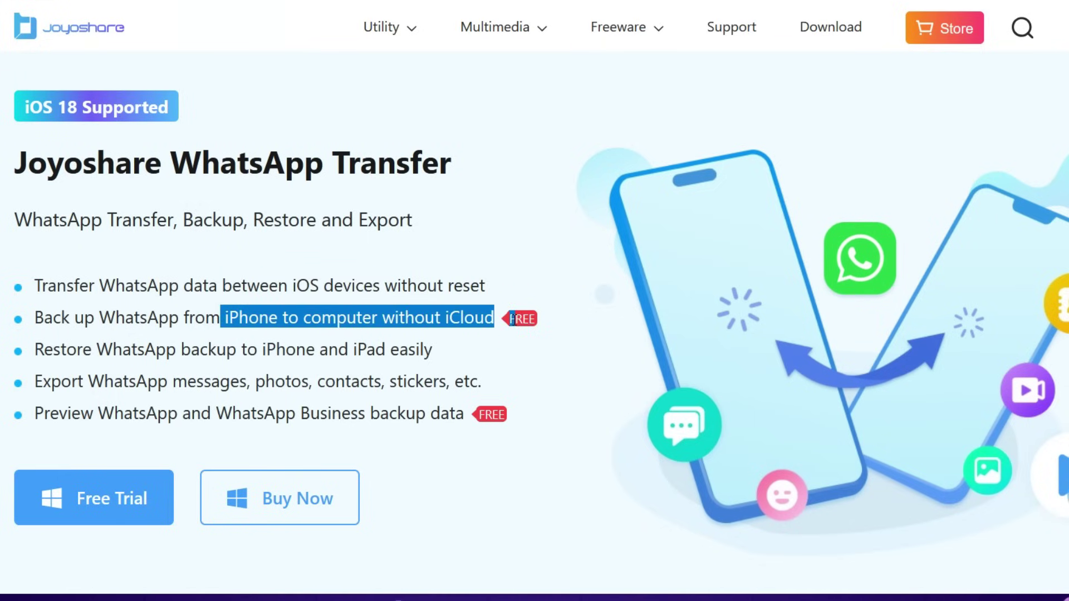
click(537, 337)
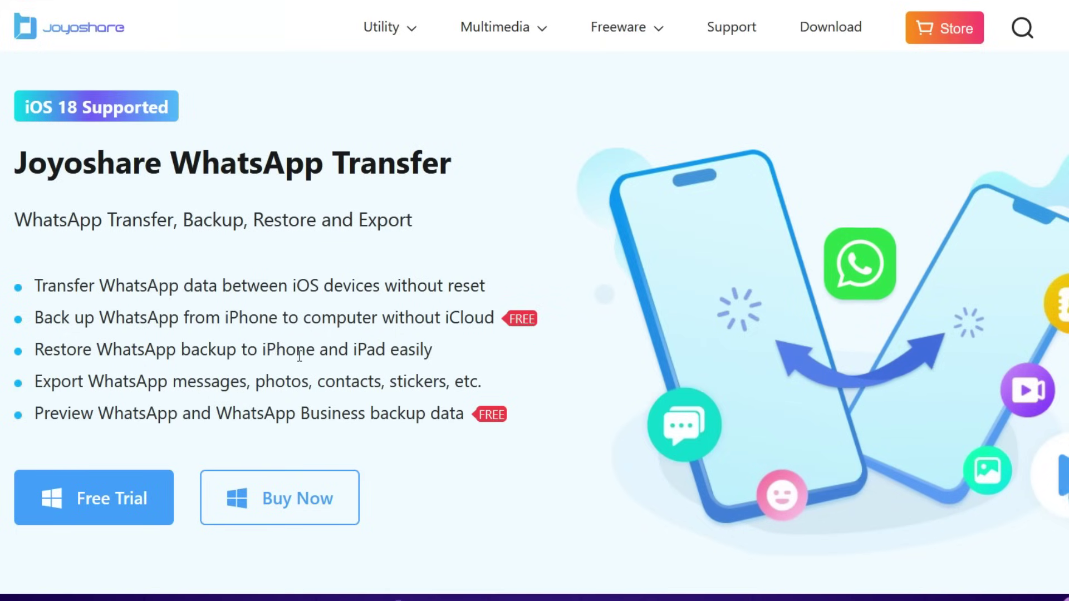
drag(174, 386, 426, 397)
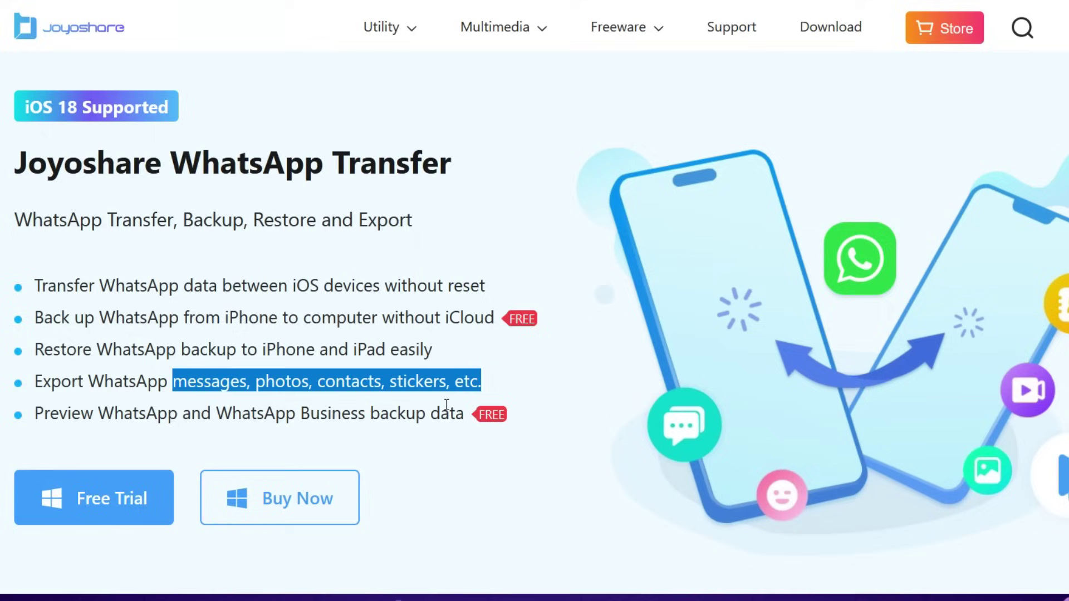
drag(302, 419, 466, 426)
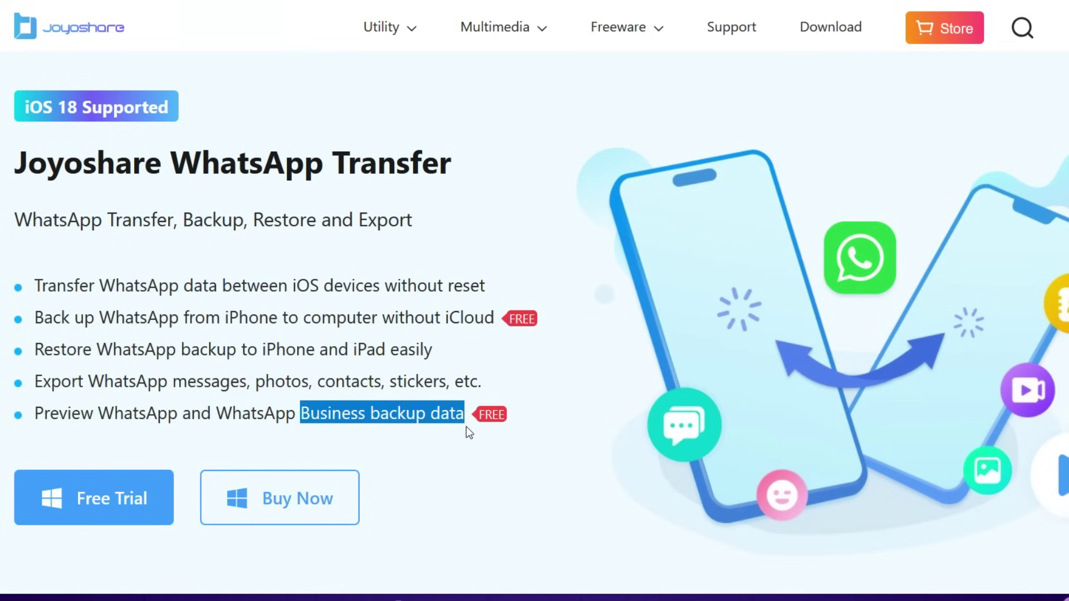
click(546, 381)
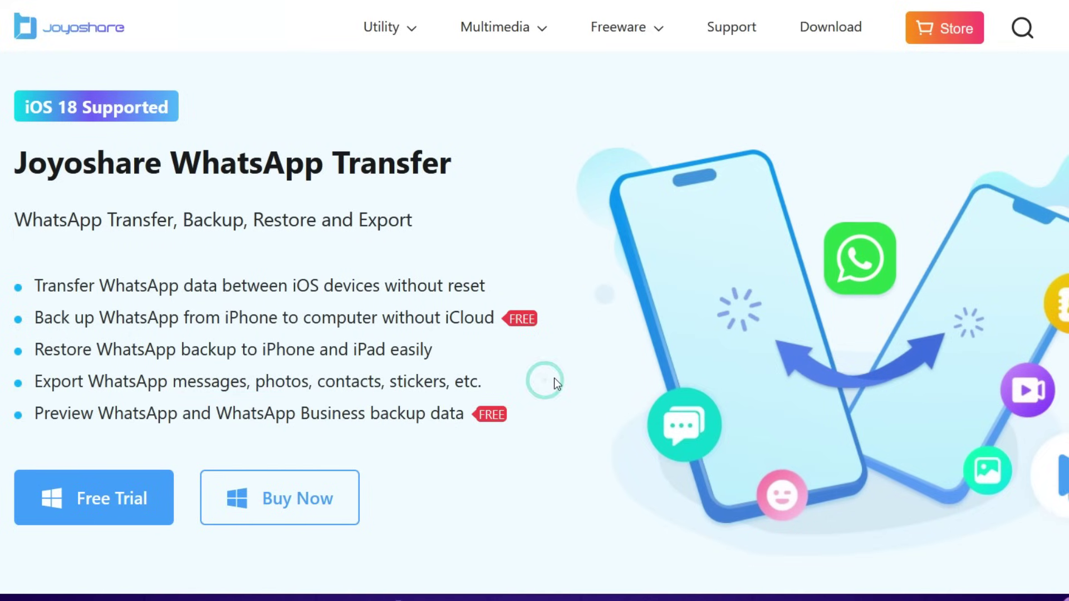
- Highlight 'Joyoshare' in the heading, then move the WhatsApp Transfer app window further right
drag(12, 163, 161, 159)
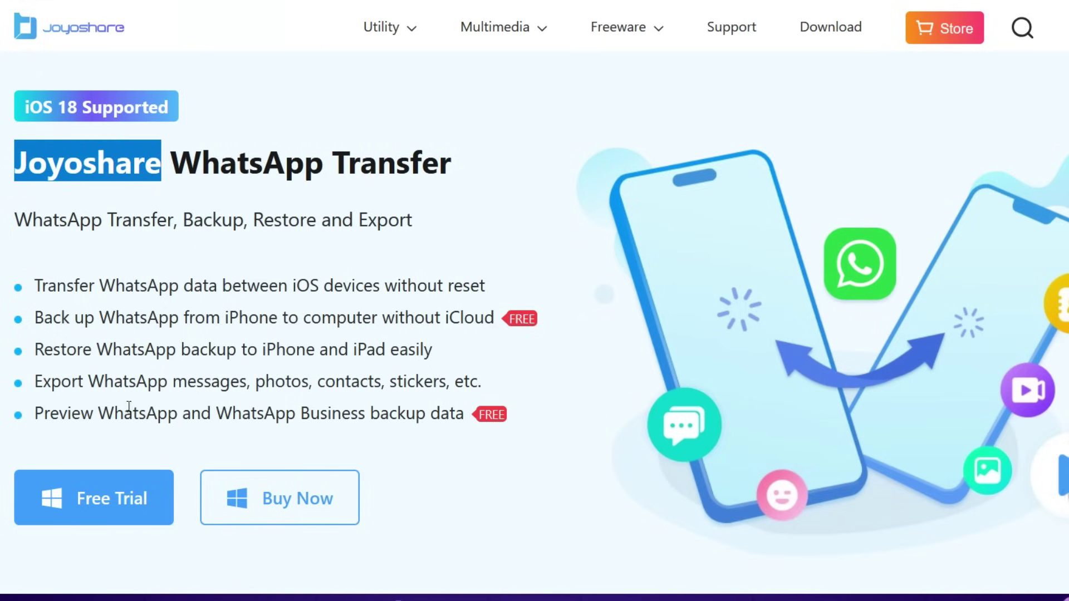
mouse_move(57, 505)
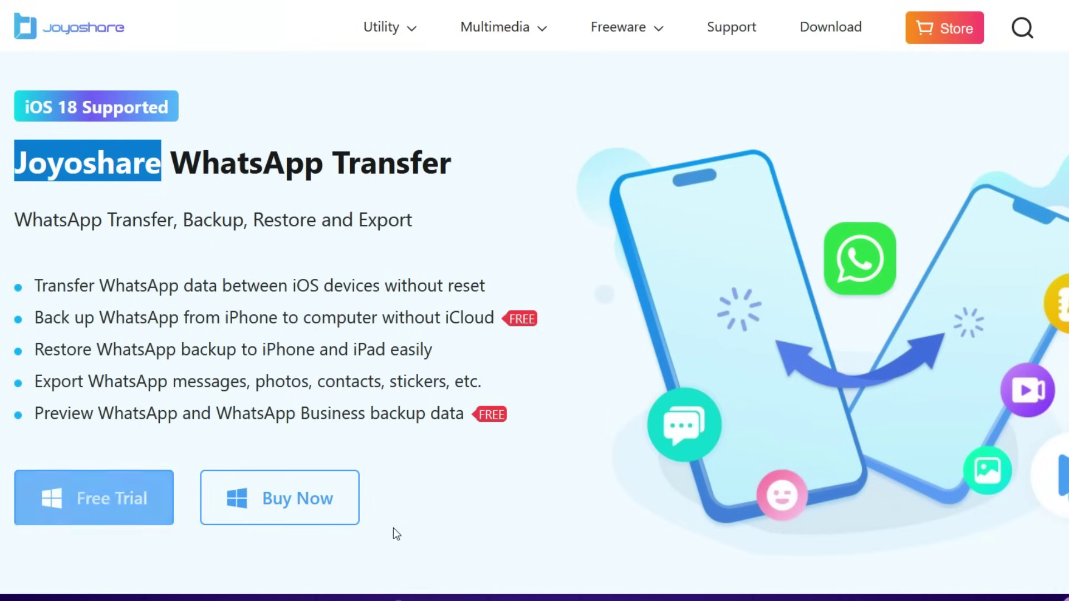
click(519, 488)
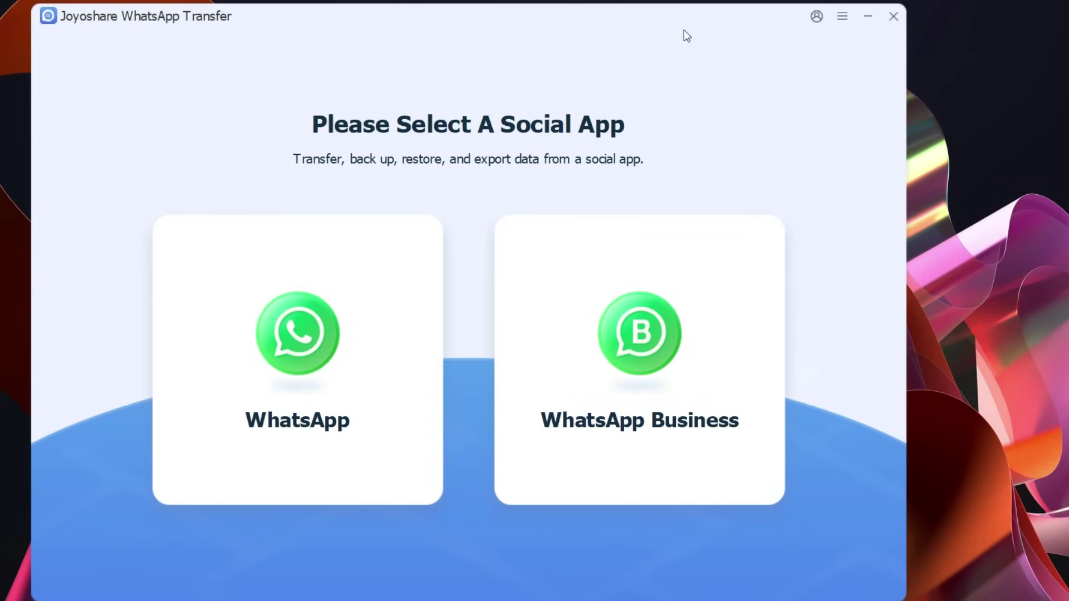
drag(684, 31, 743, 16)
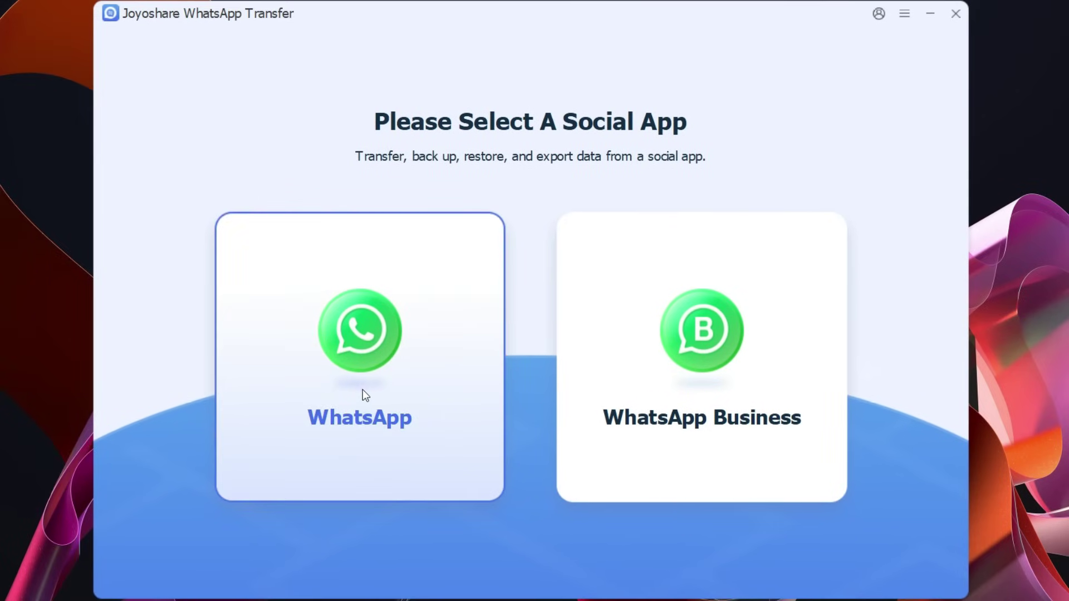
- Pick the WhatsApp card to reach the iOS-to-iOS transfer screen
click(362, 390)
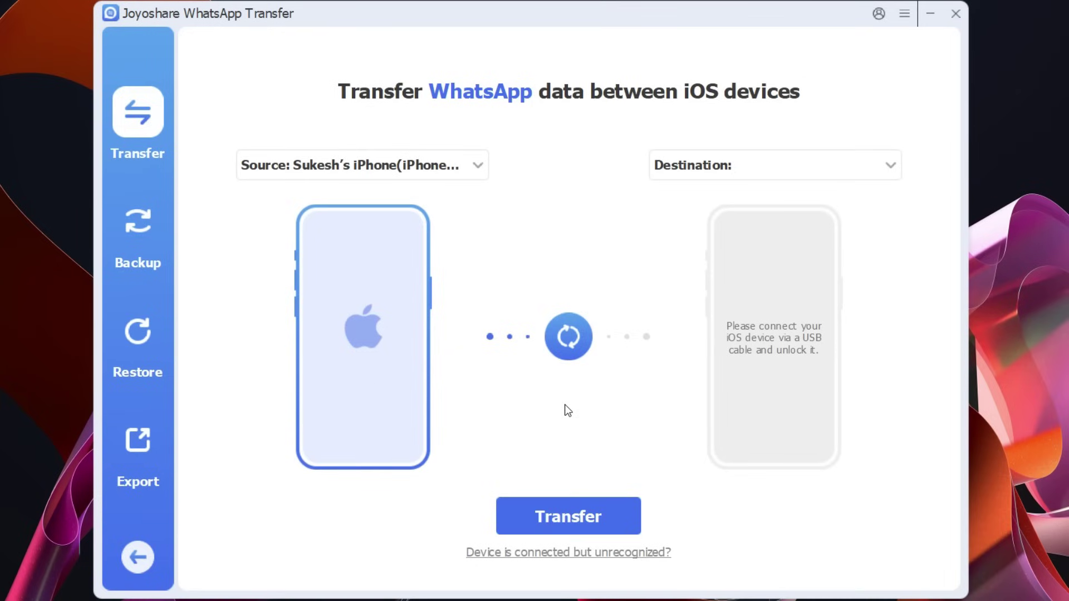
- Set iPhone 15 as the source and iPhone 7 as the destination device
click(433, 166)
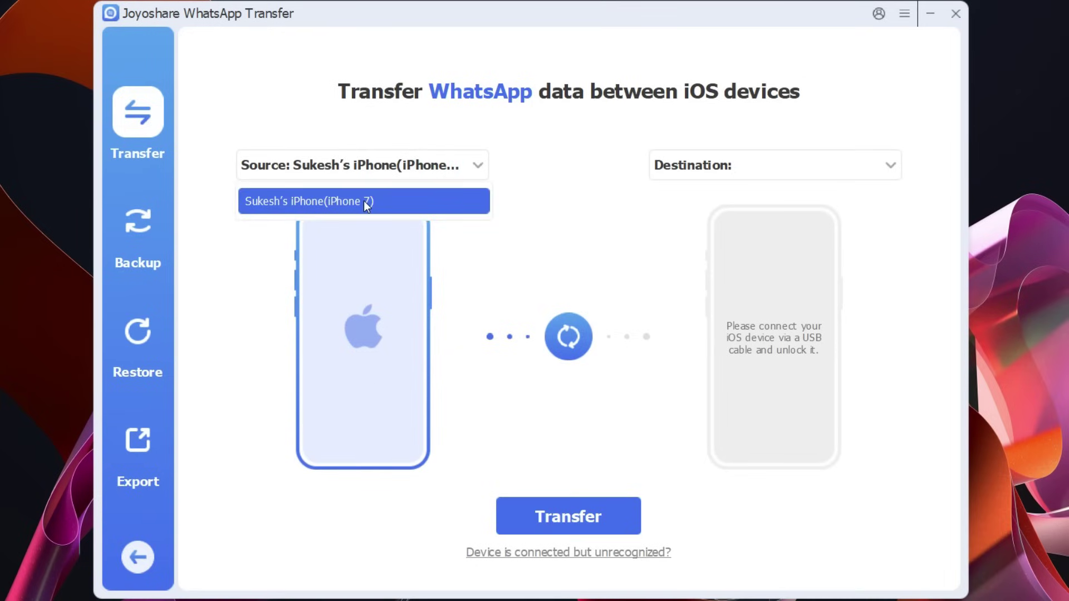
click(458, 238)
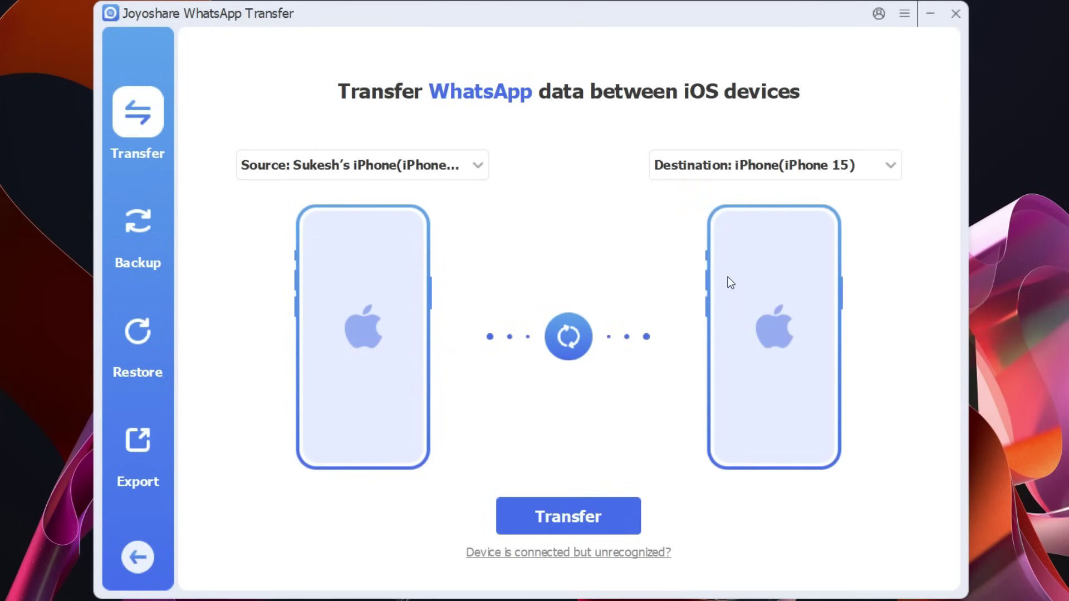
click(835, 177)
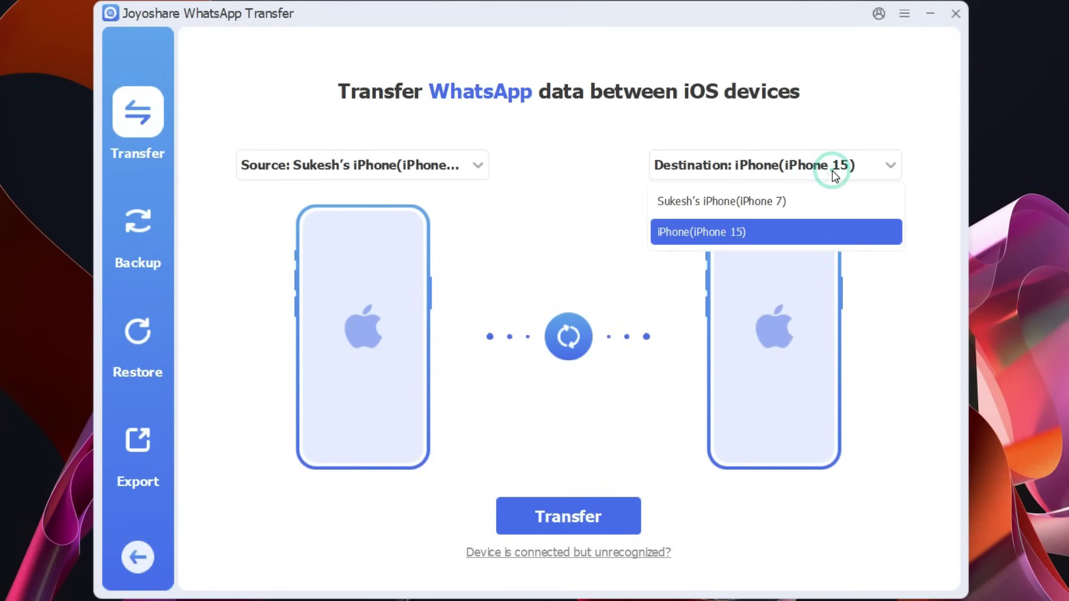
click(736, 231)
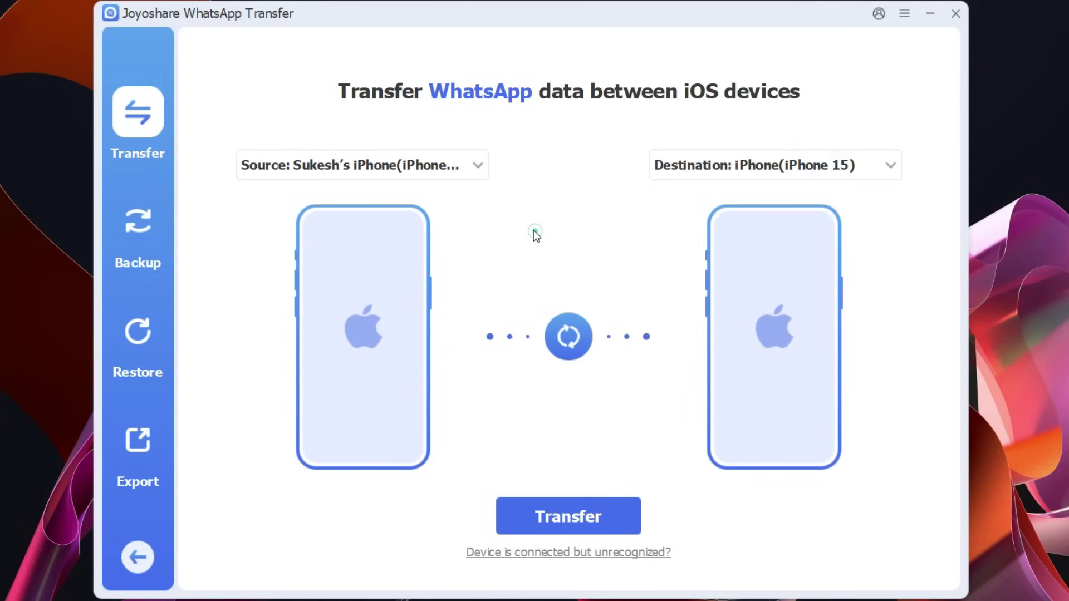
click(536, 232)
click(424, 167)
click(306, 232)
click(747, 168)
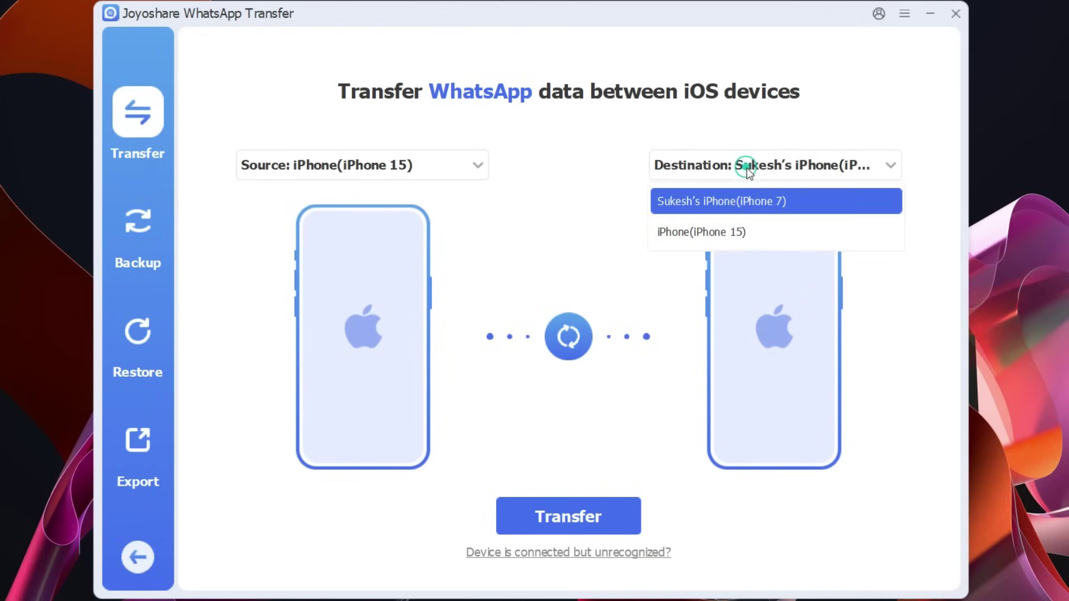
click(754, 206)
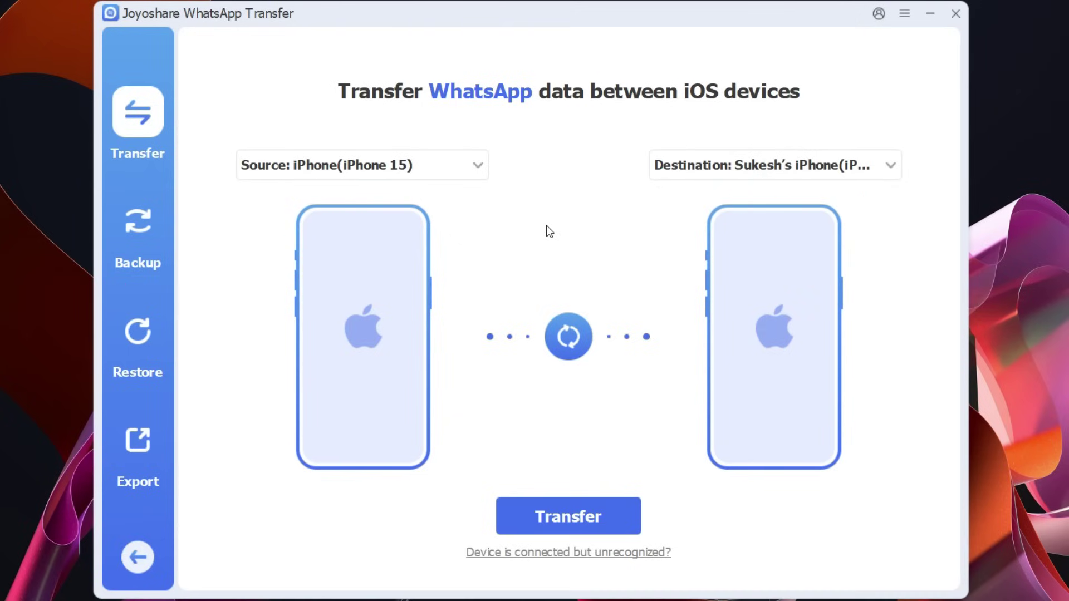
click(576, 332)
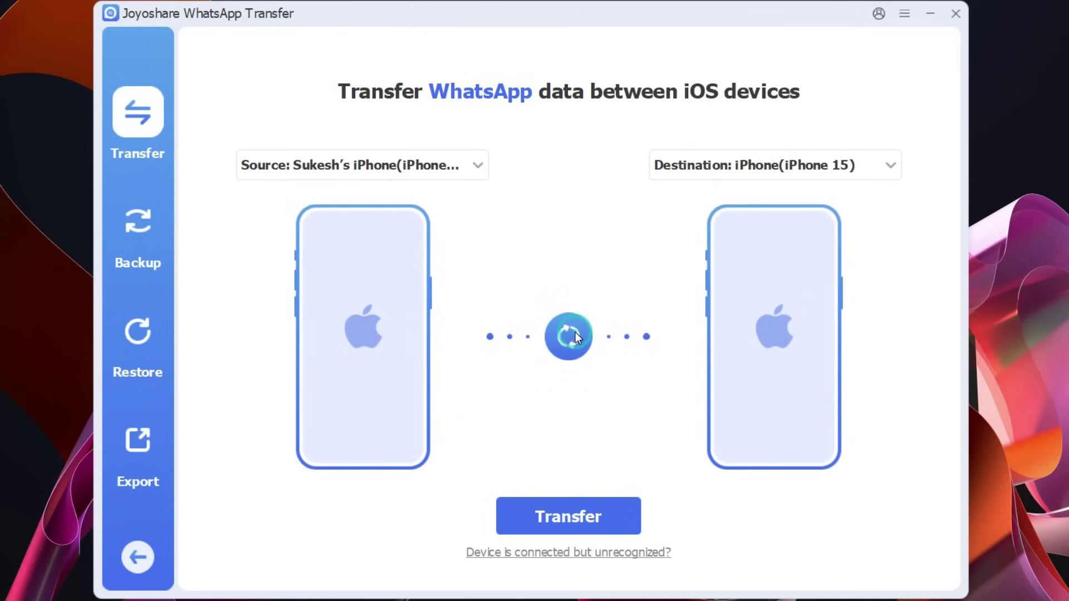
click(576, 334)
- Start the WhatsApp transfer, then dismiss the overwrite warning without continuing
click(567, 515)
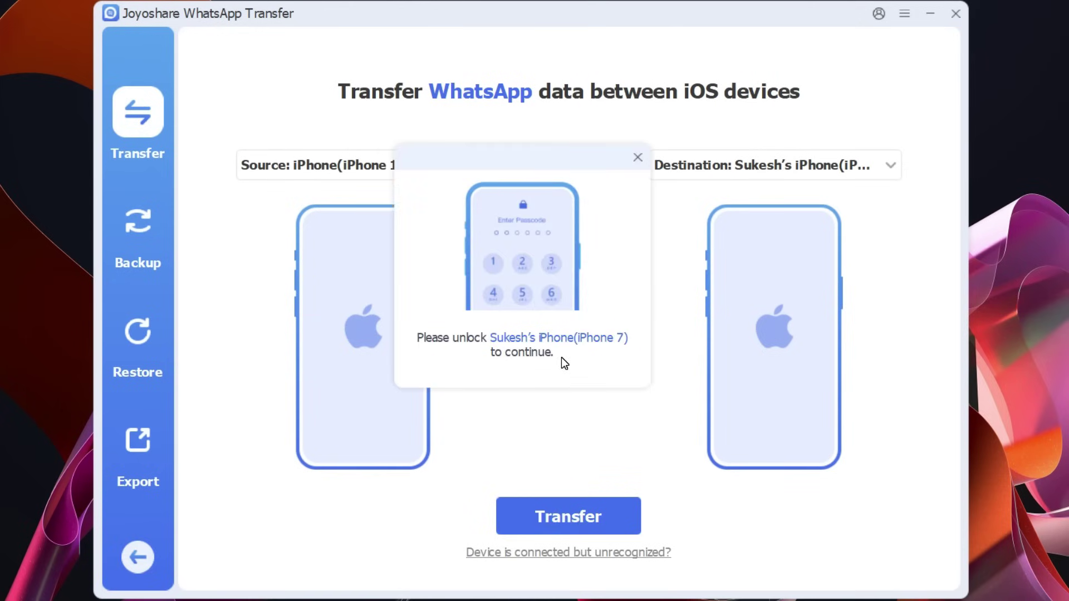
click(565, 523)
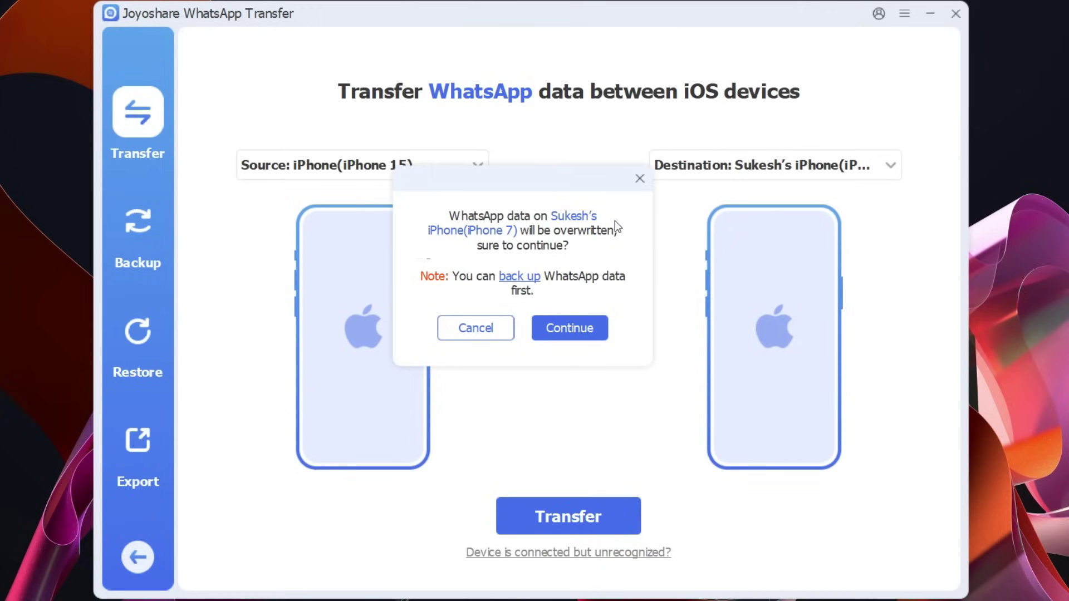
click(640, 178)
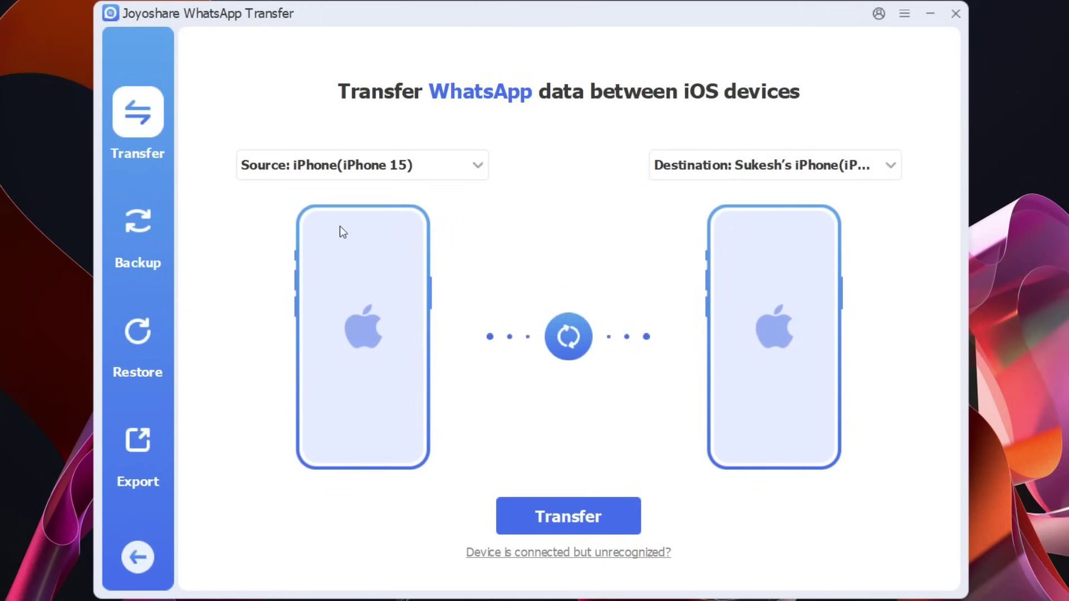
- Go to the Backup page and select iPhone 15 as the backup device
click(138, 230)
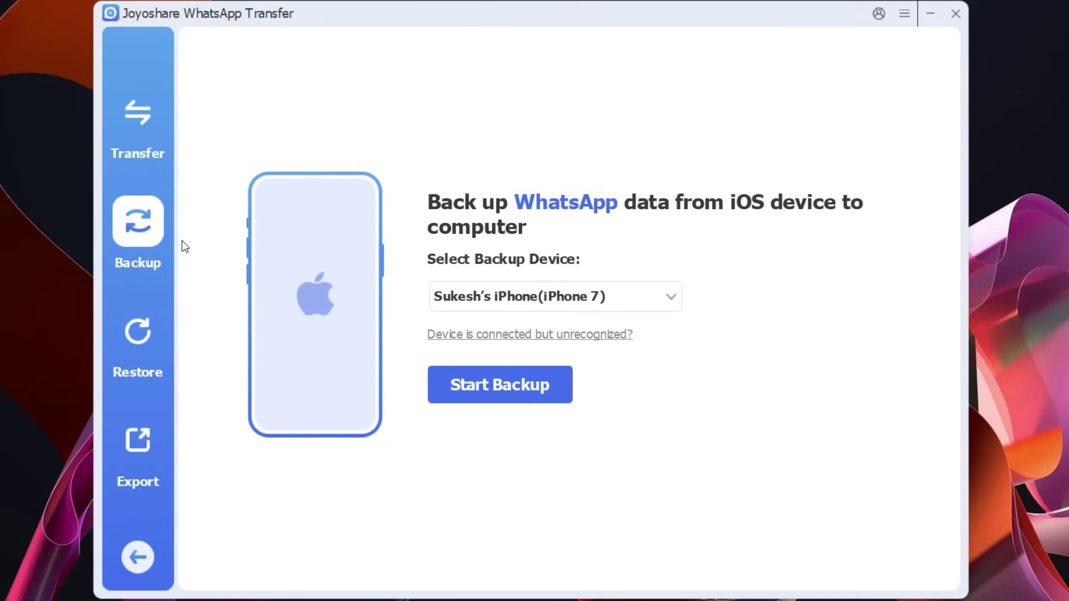
click(536, 300)
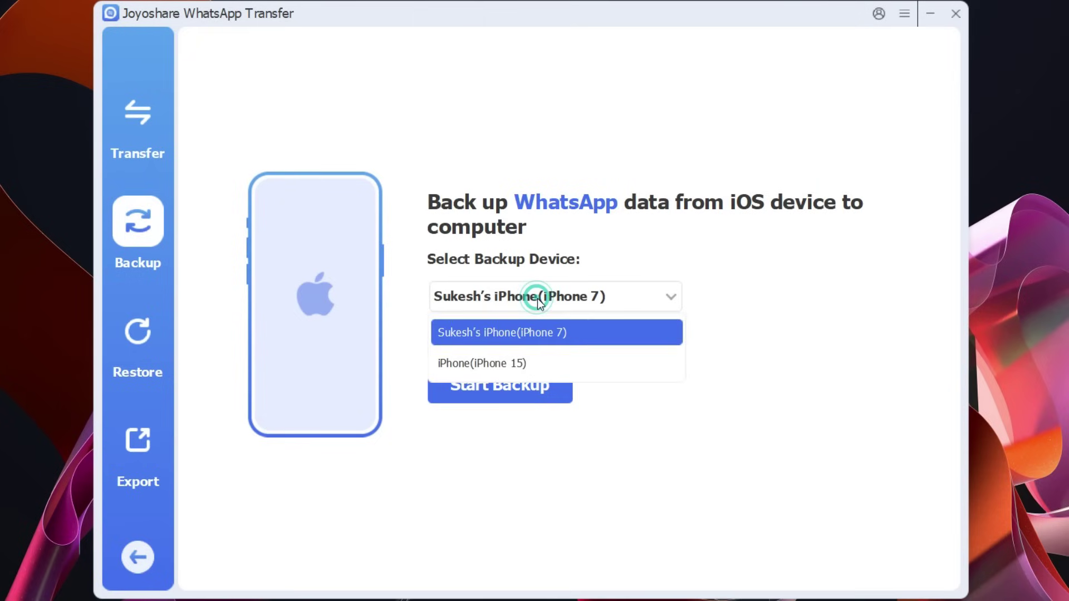
click(519, 366)
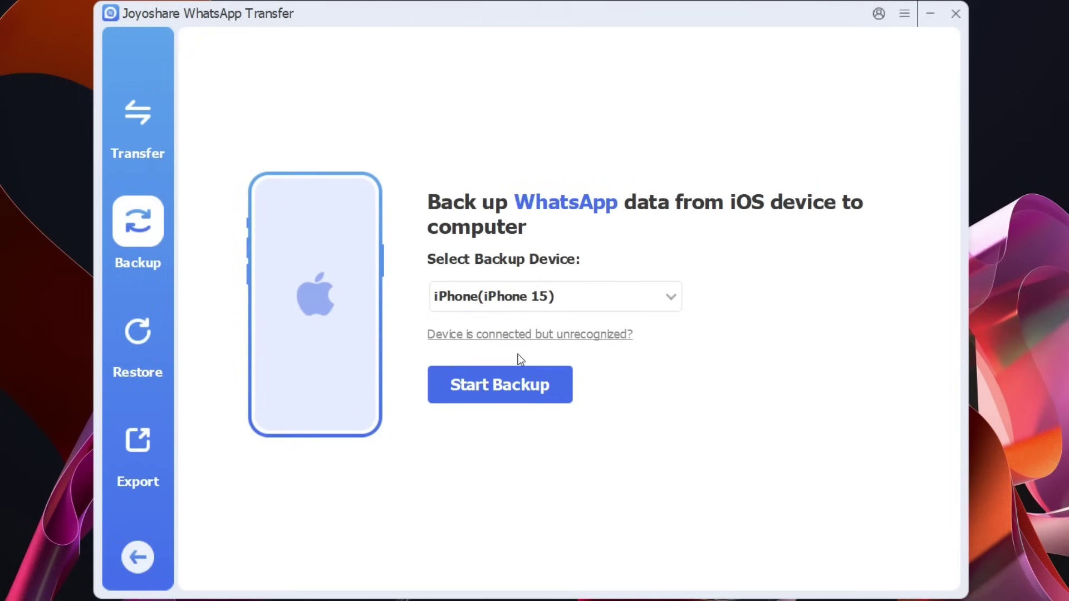
- Start backing up the iPhone 15, then abandon it and confirm stopping
click(496, 387)
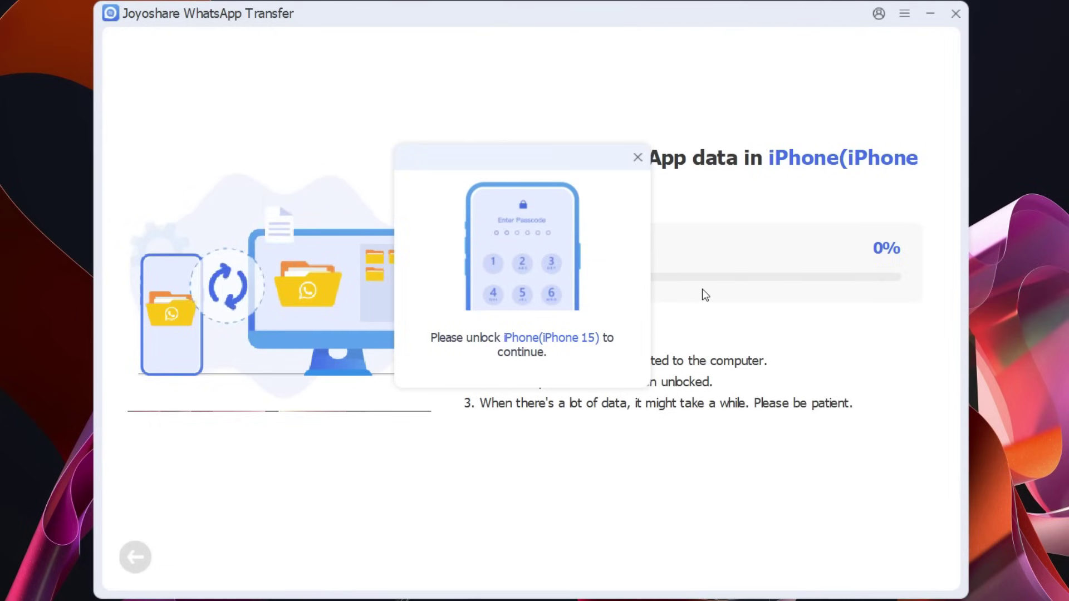
click(138, 557)
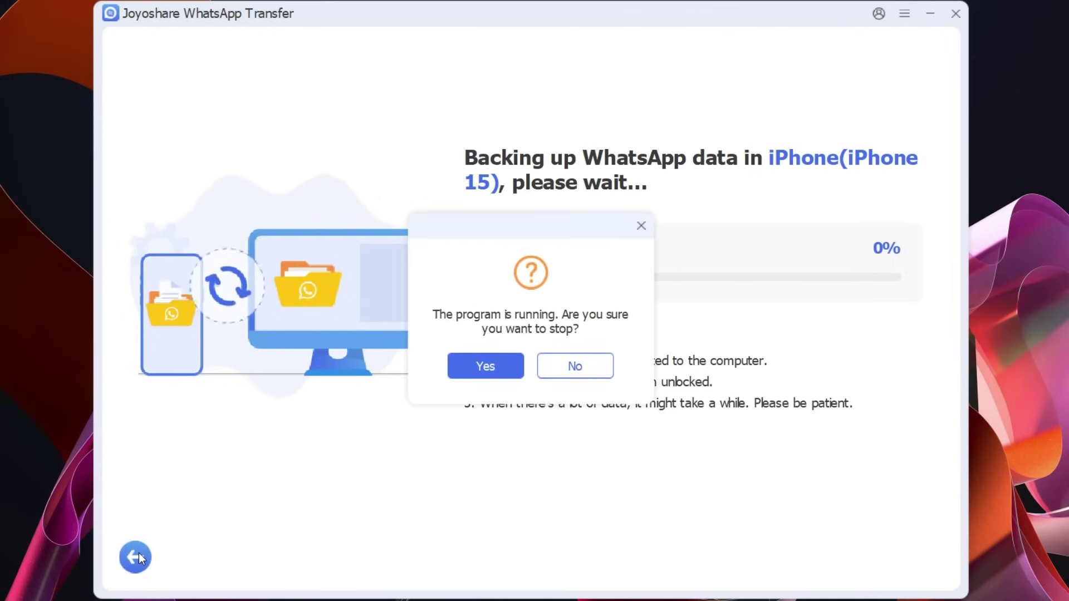
click(504, 368)
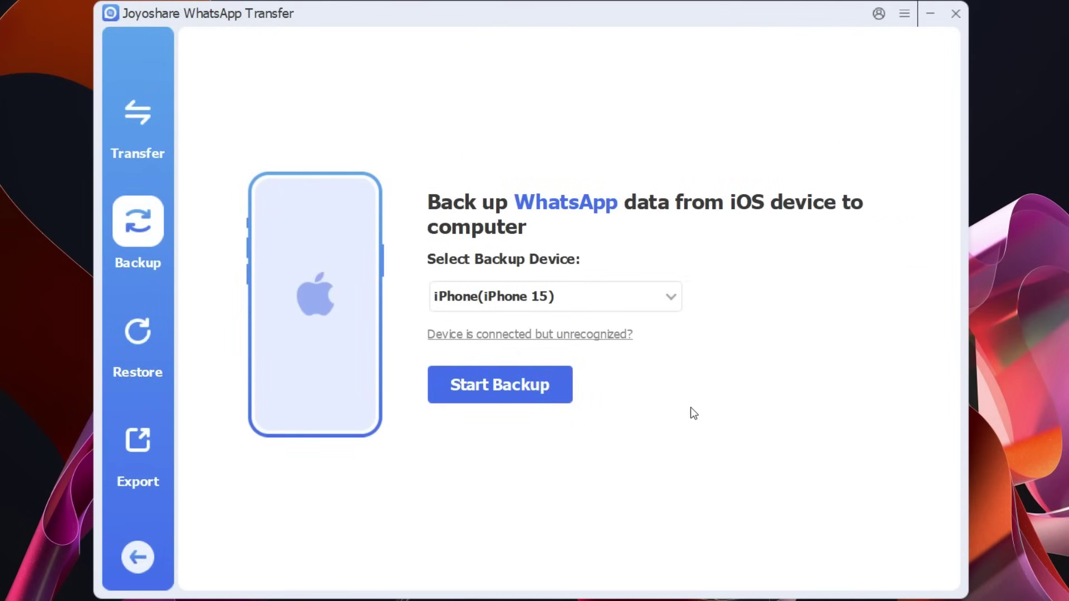
- View the empty Restore page, then the Export to computer page
click(133, 336)
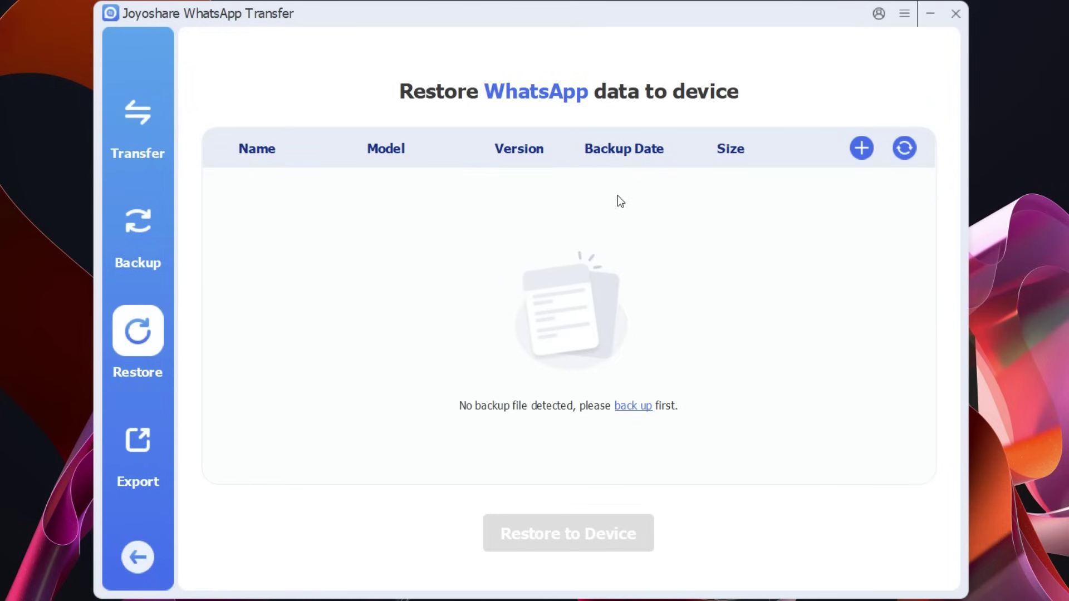
click(139, 450)
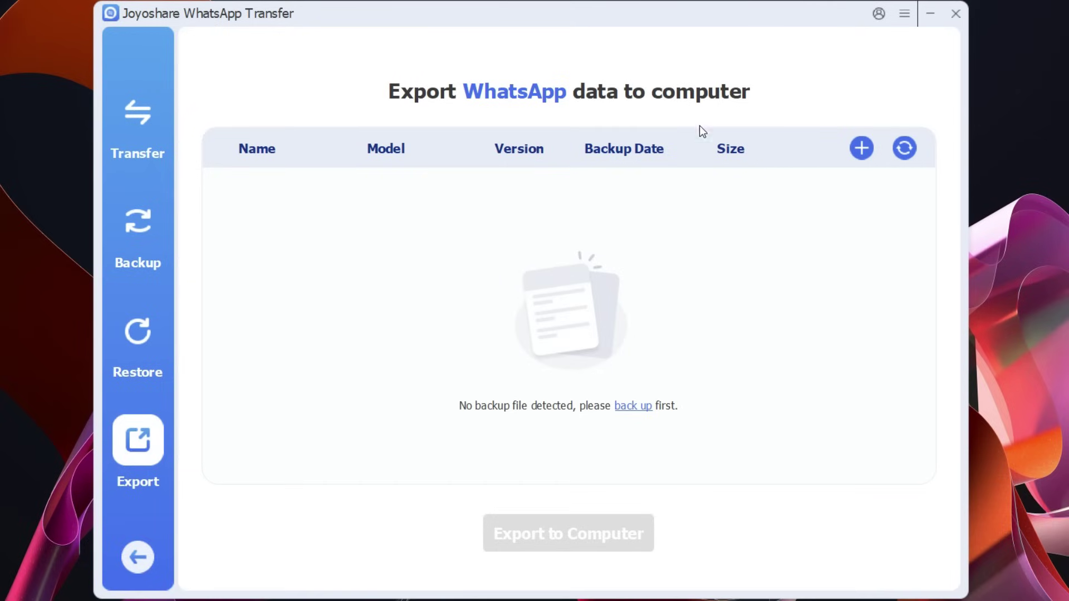
- Start the iPhone 15 to iPhone 7 WhatsApp transfer and accept overwriting the iPhone 7's data
click(138, 114)
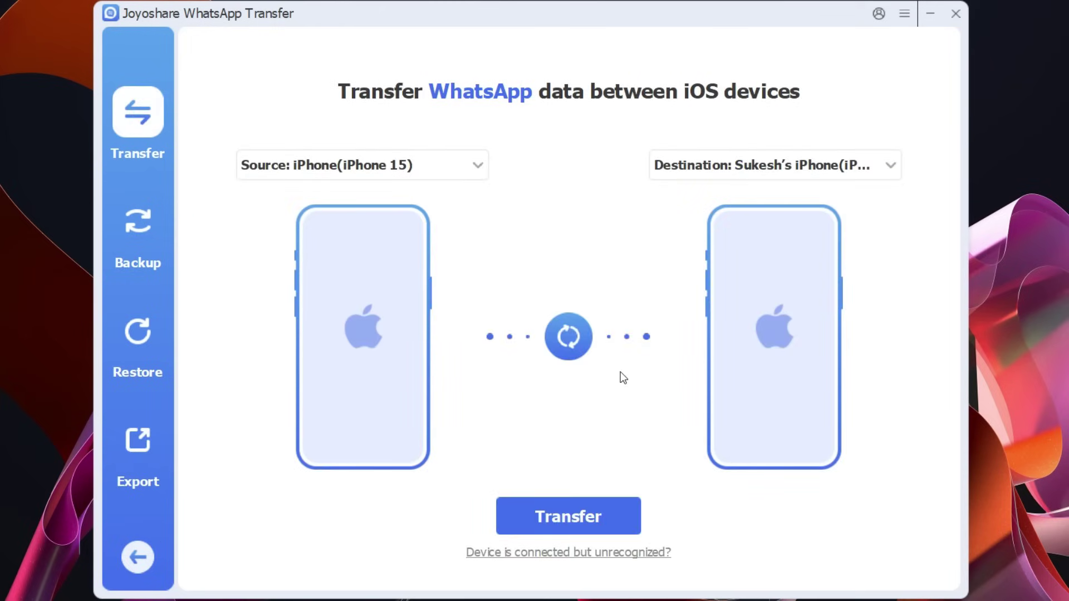
click(570, 523)
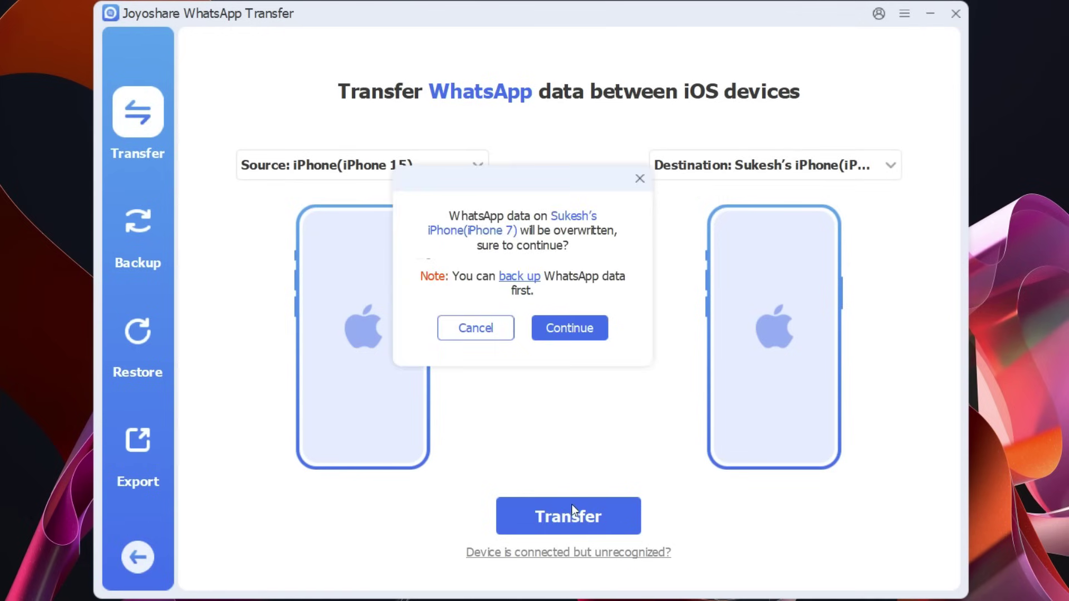
click(568, 334)
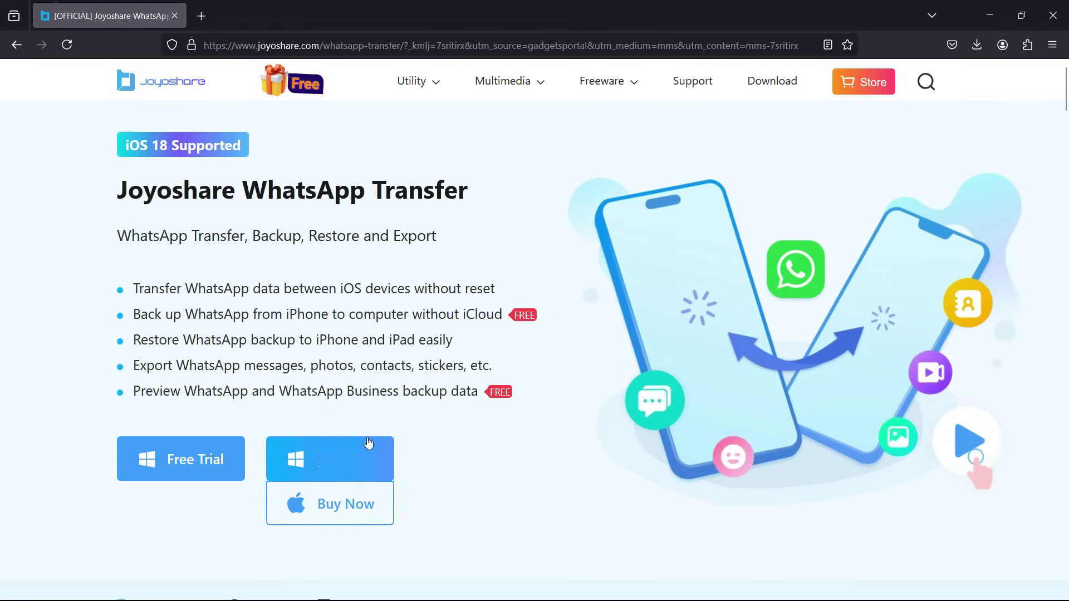
- Open the Windows purchase page and review the 1-Year $35.95, 1-Month $19.95, Lifetime $49.95 plans
click(335, 458)
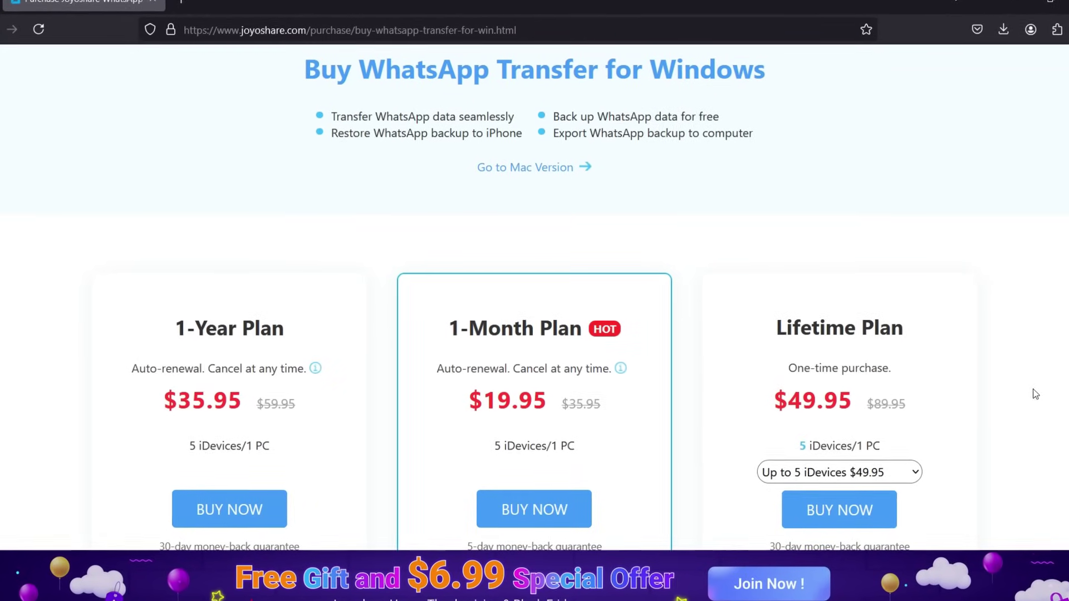
scroll(1058, 381, down, 4)
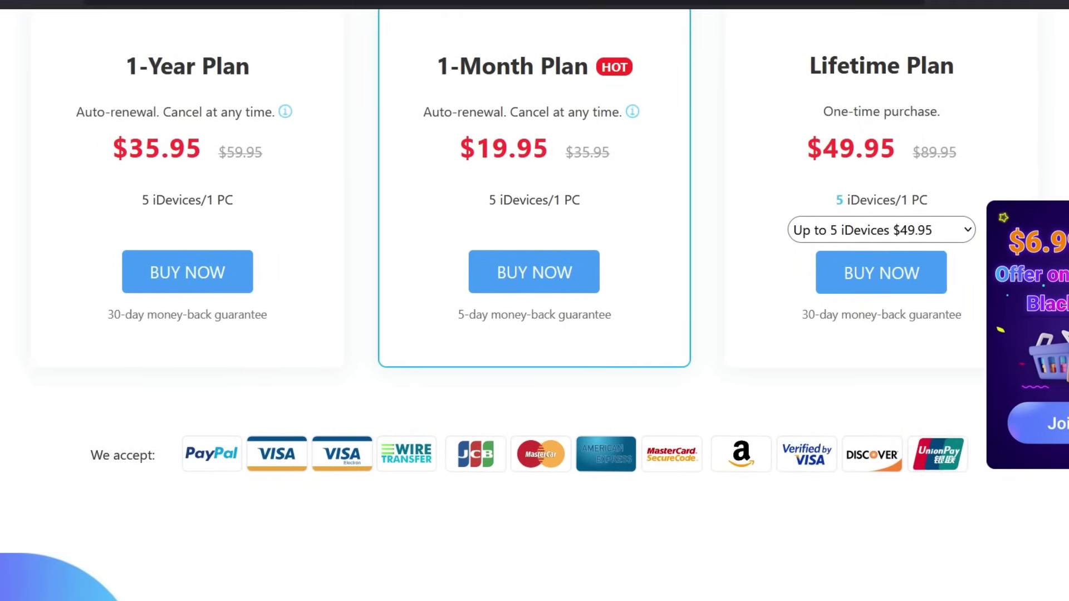
scroll(864, 499, down, 10)
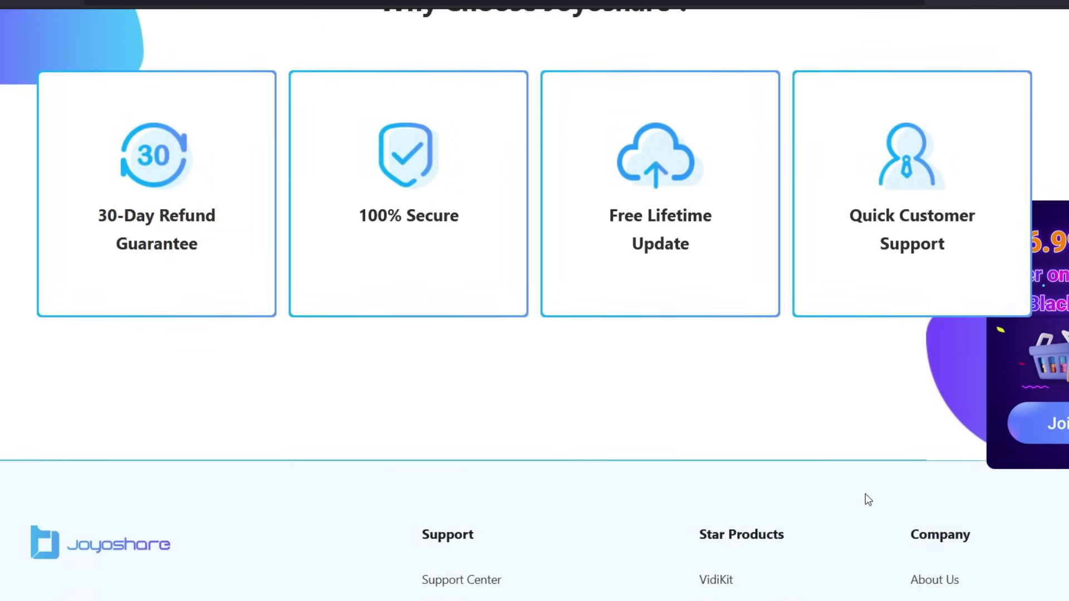
scroll(866, 499, down, 3)
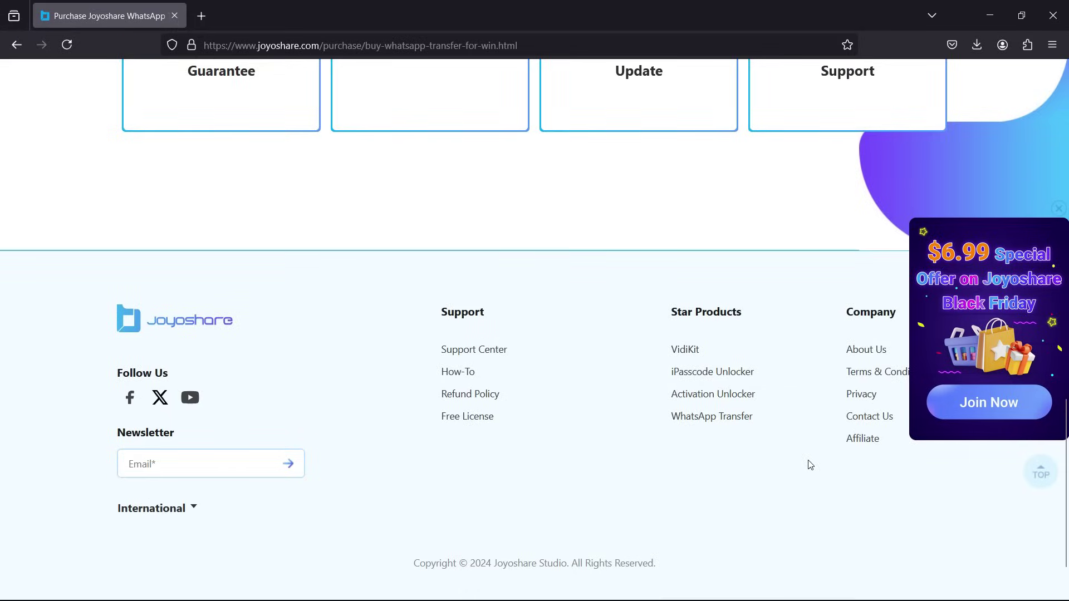
scroll(811, 465, up, 12)
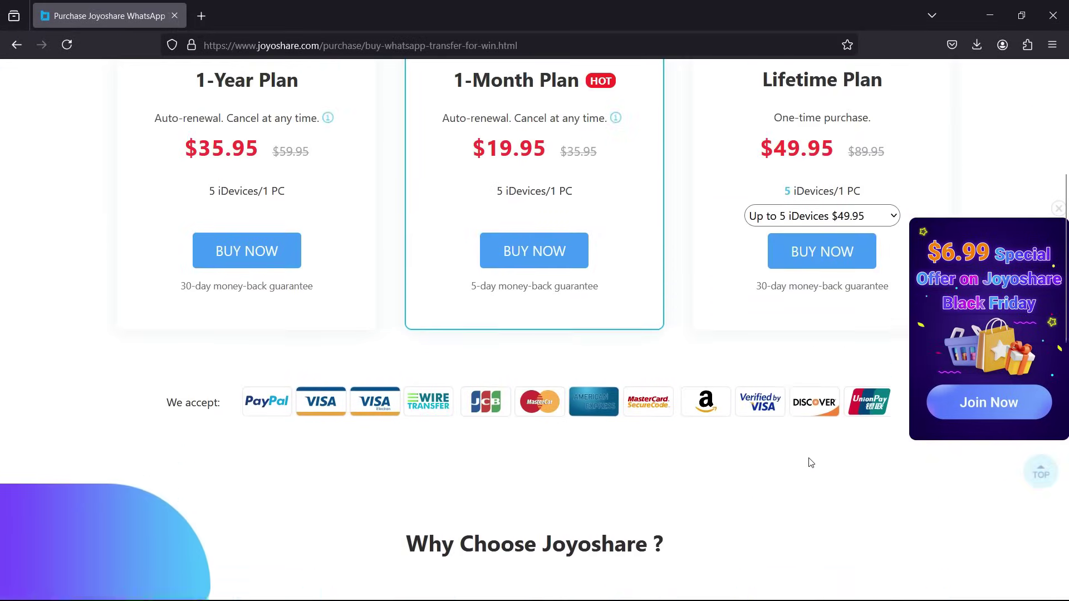
scroll(811, 463, up, 6)
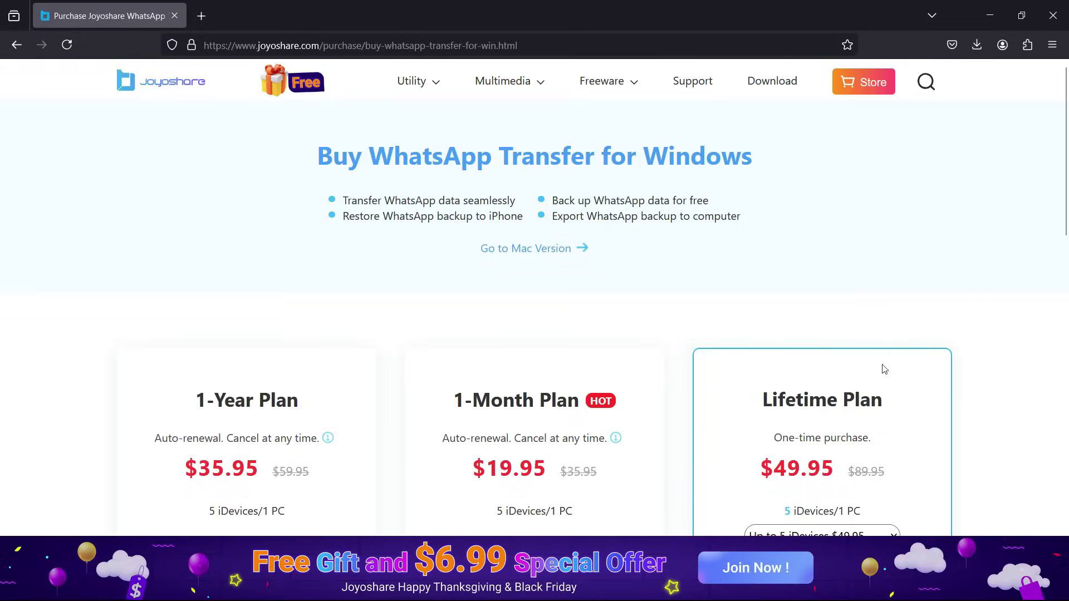